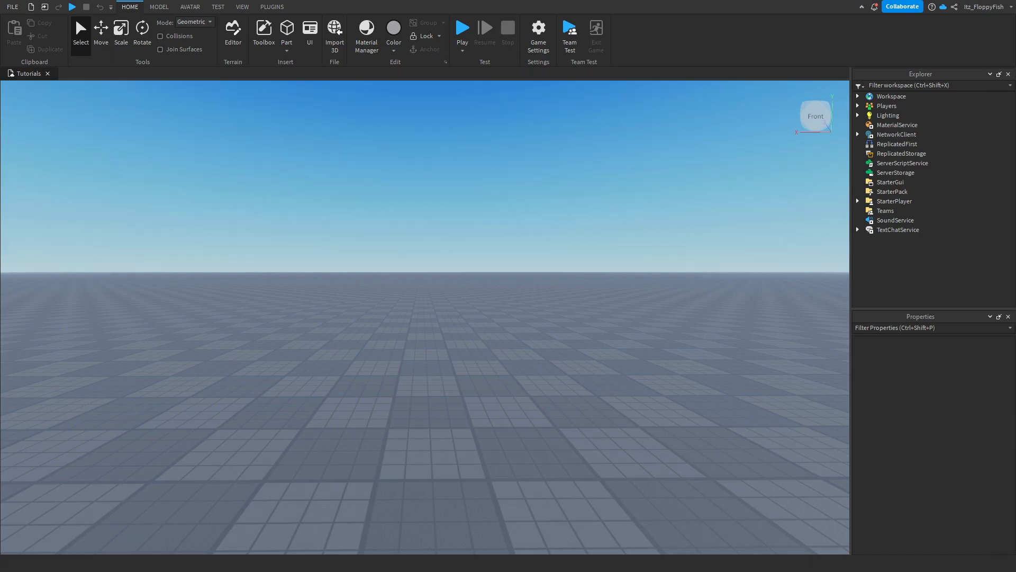
Insert a cylinder part on the baseplate and rotate it so that it stands upright.
right_drag(328, 294, 329, 297)
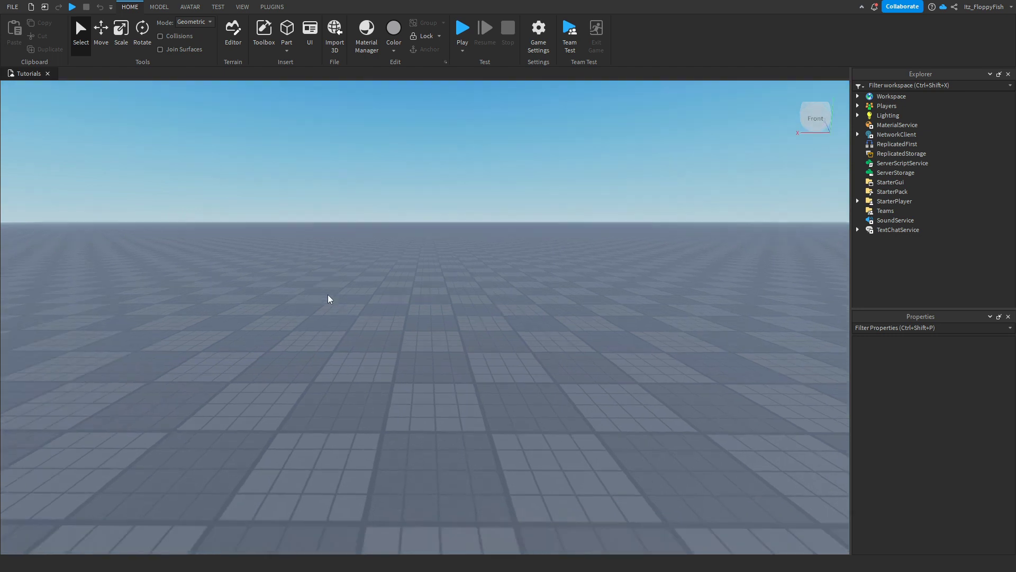
scroll(328, 291, down, 5)
right_drag(329, 252, 329, 256)
click(284, 48)
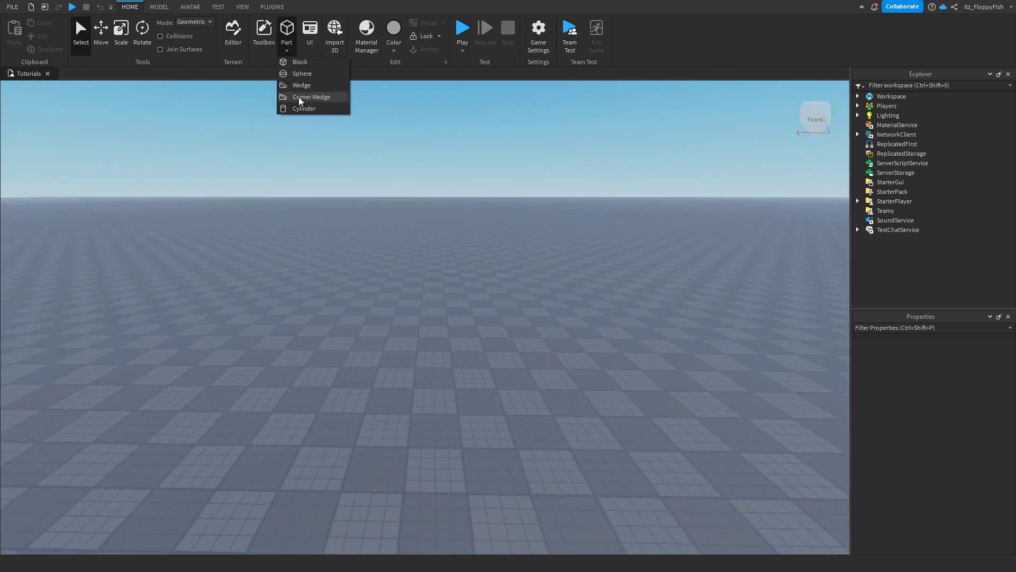
click(300, 108)
right_drag(389, 215, 406, 299)
key(ctrl+r)
key(ctrl+t)
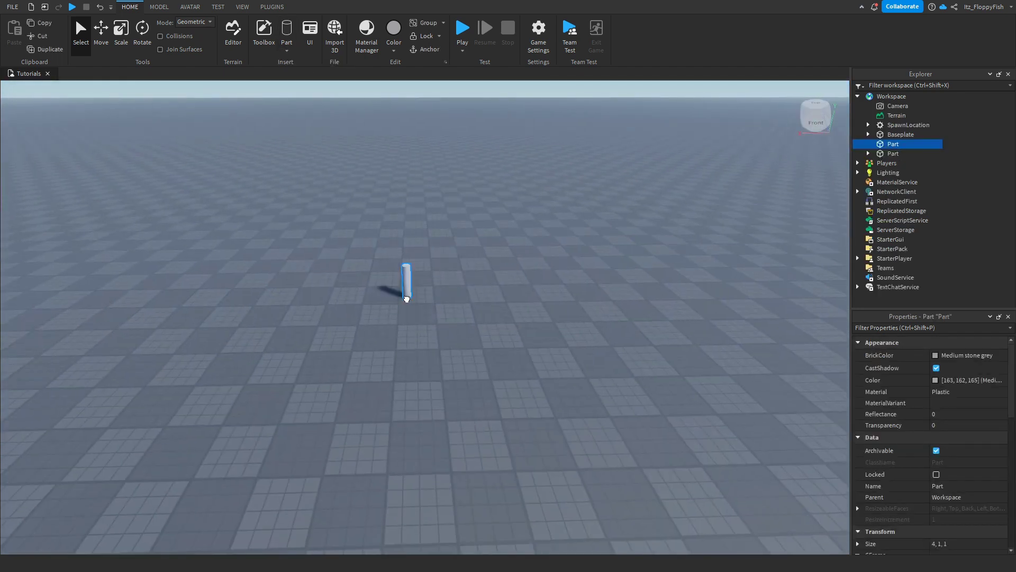
Scale the upright cylinder into a wide, flat disc of about 0.1 × 19.2 × 12.8 studs.
key(w)
click(121, 36)
drag(400, 276, 498, 344)
ctrl+drag(403, 352, 403, 430)
click(465, 411)
key(w)
click(339, 334)
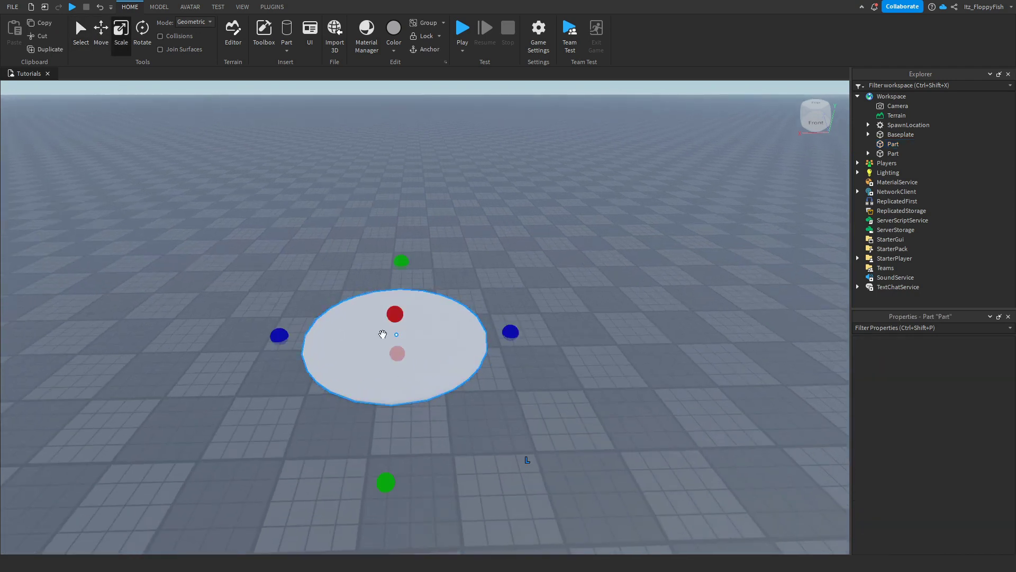
key(Delete)
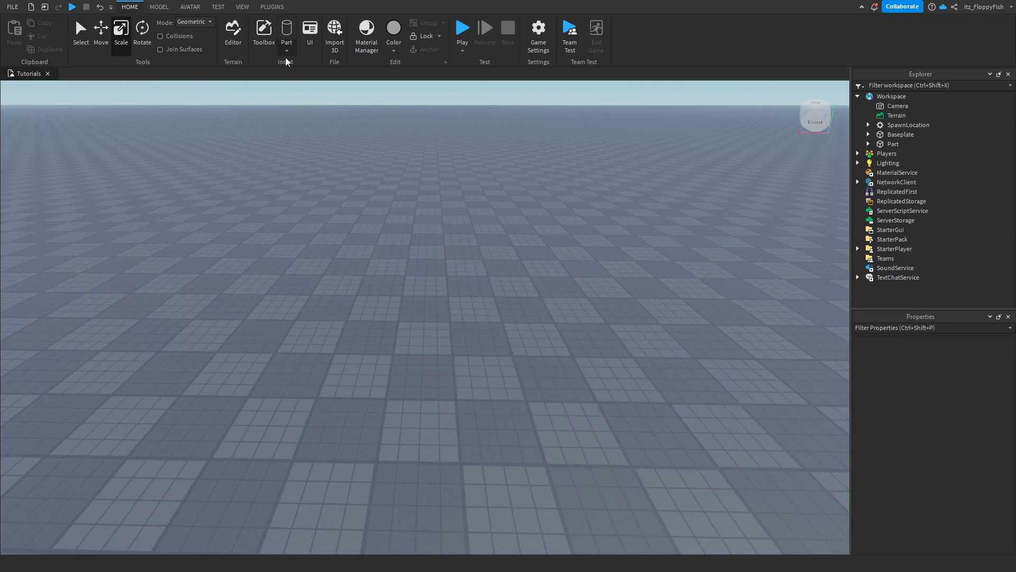
key(ctrl+z)
Scale the disc's thickness up to 0.3 studs.
key(q)
right_drag(542, 397, 544, 395)
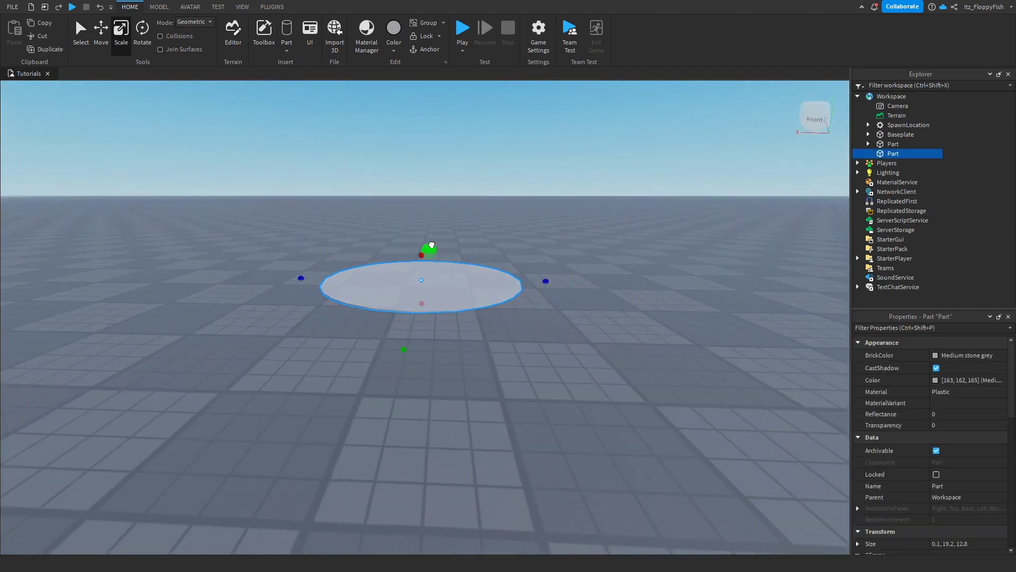
drag(423, 249, 422, 244)
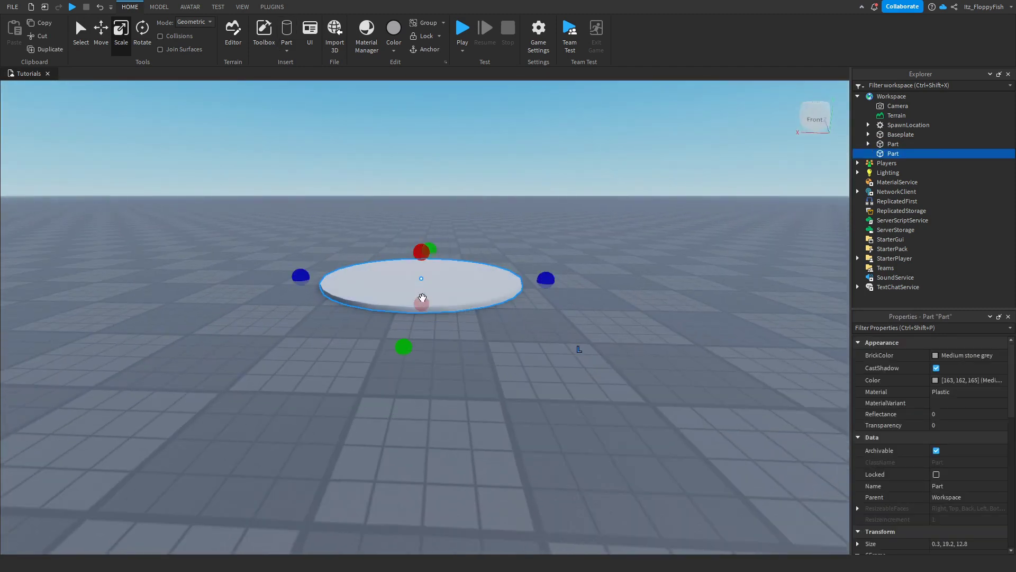
Anchor the disc part so that it stays fixed in place.
key(e)
key(w)
key(q)
right_drag(405, 386, 405, 385)
key(s)
key(a)
key(e)
key(w)
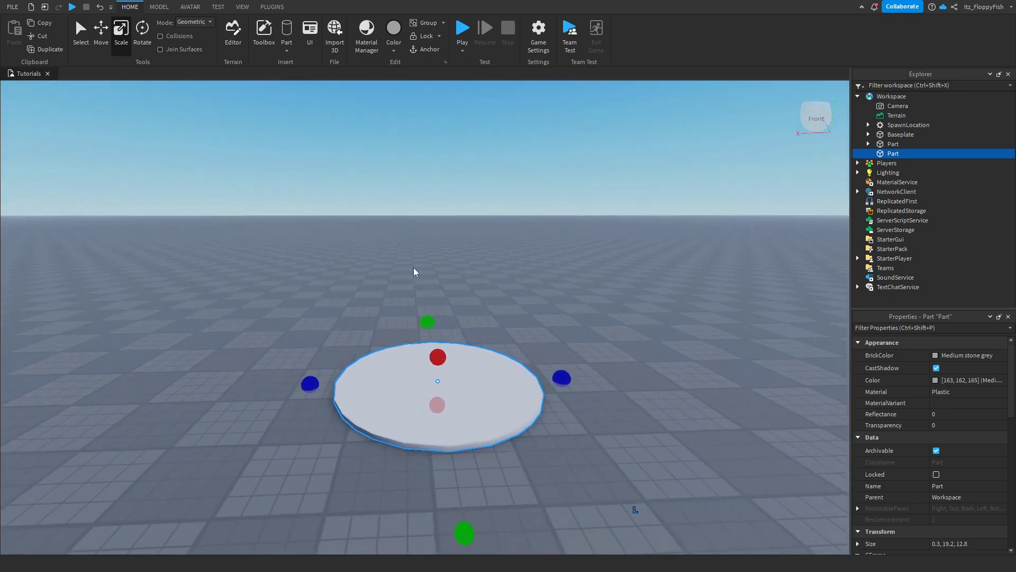
click(424, 53)
Set the disc's BrickColor to Pastel Blue.
right_drag(511, 157, 510, 158)
key(d)
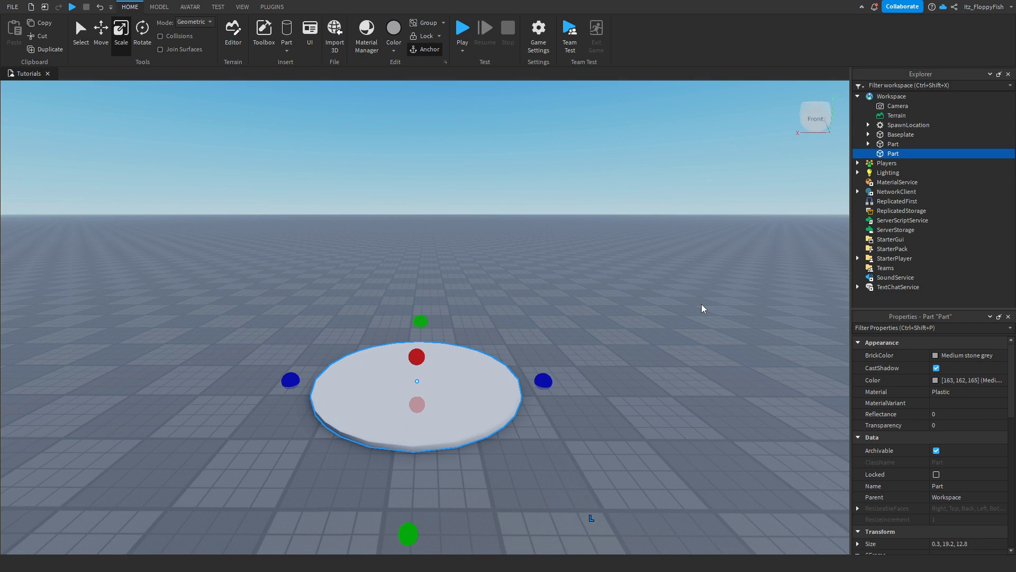
click(947, 355)
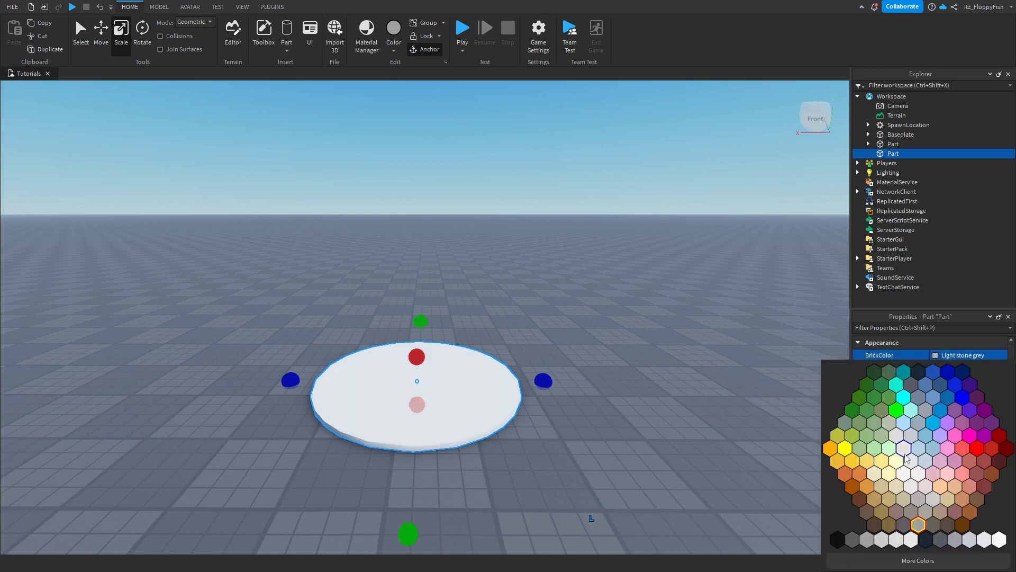
click(929, 446)
right_drag(540, 397, 547, 401)
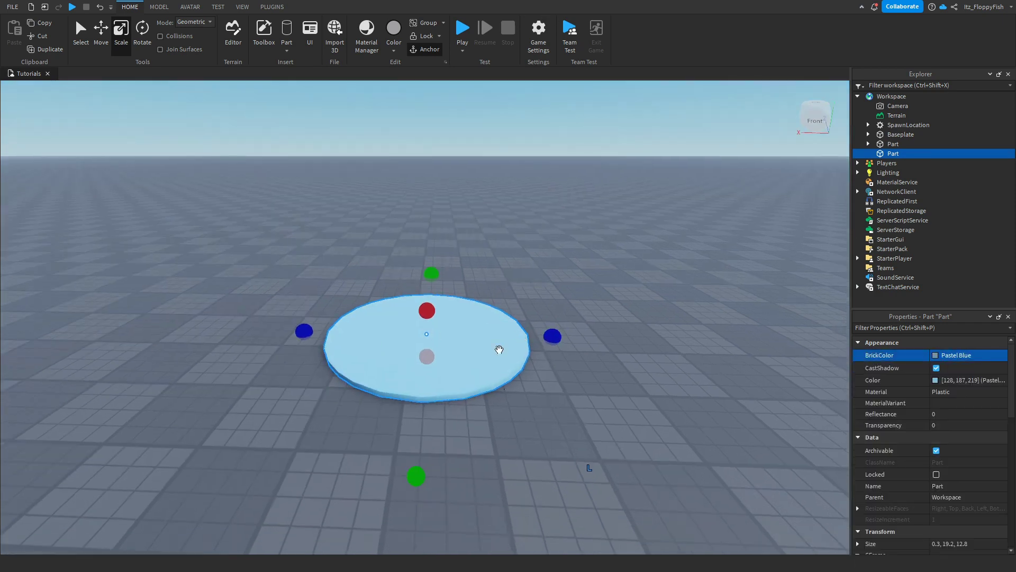
right_drag(499, 350, 497, 348)
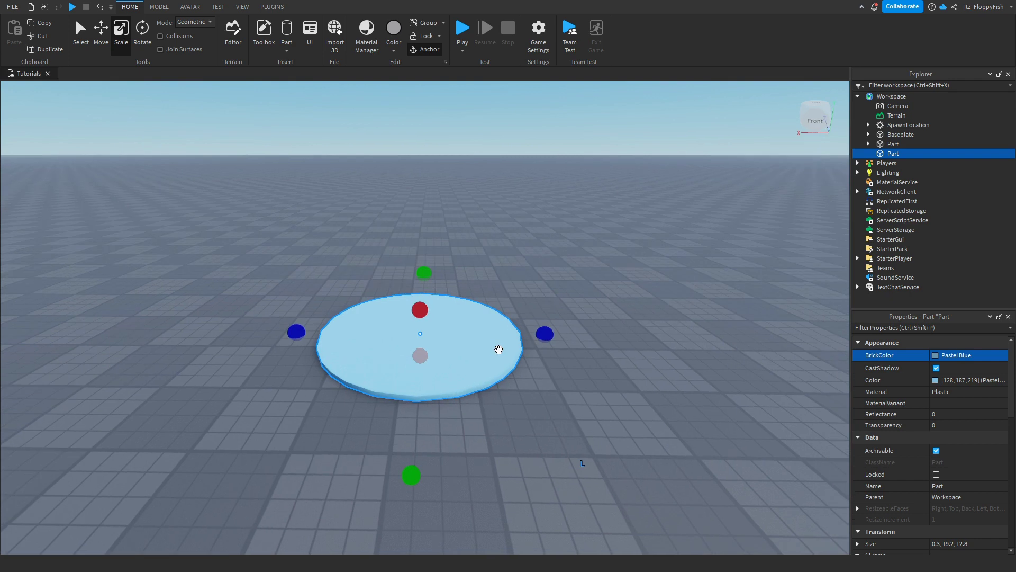
Add a Script object inside the blue disc part.
click(906, 153)
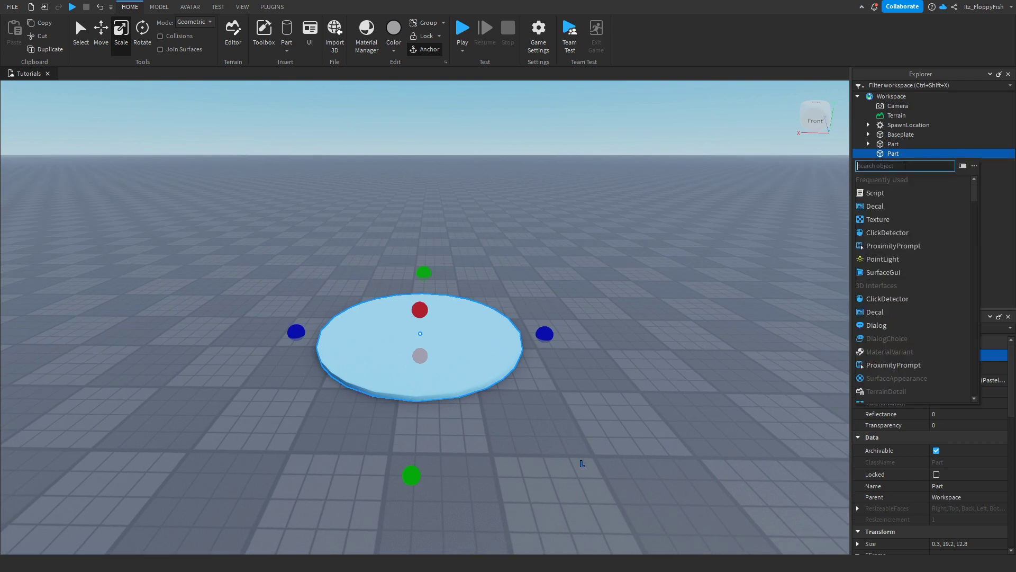
click(904, 193)
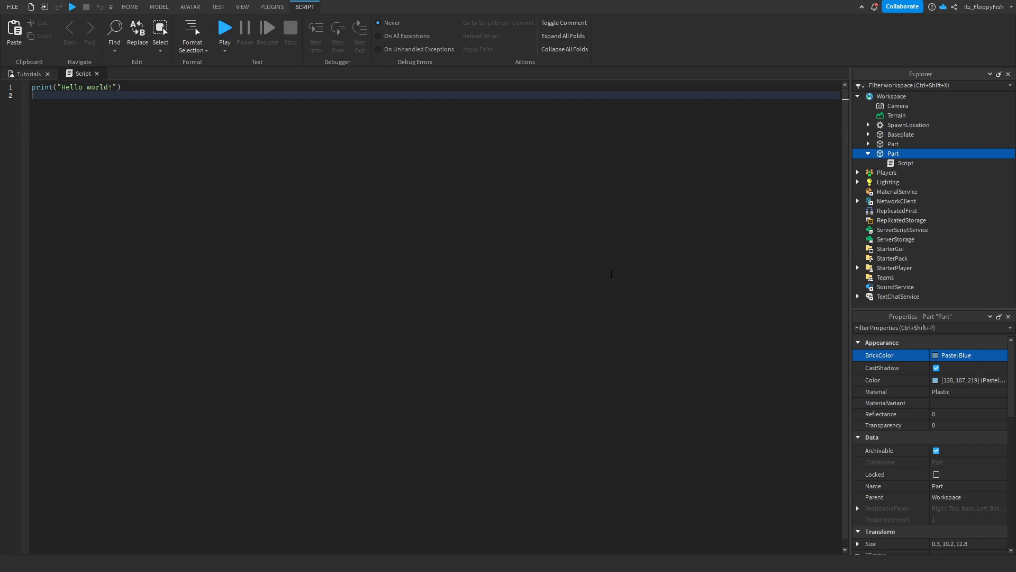
ctrl+scroll(612, 273, up, 2)
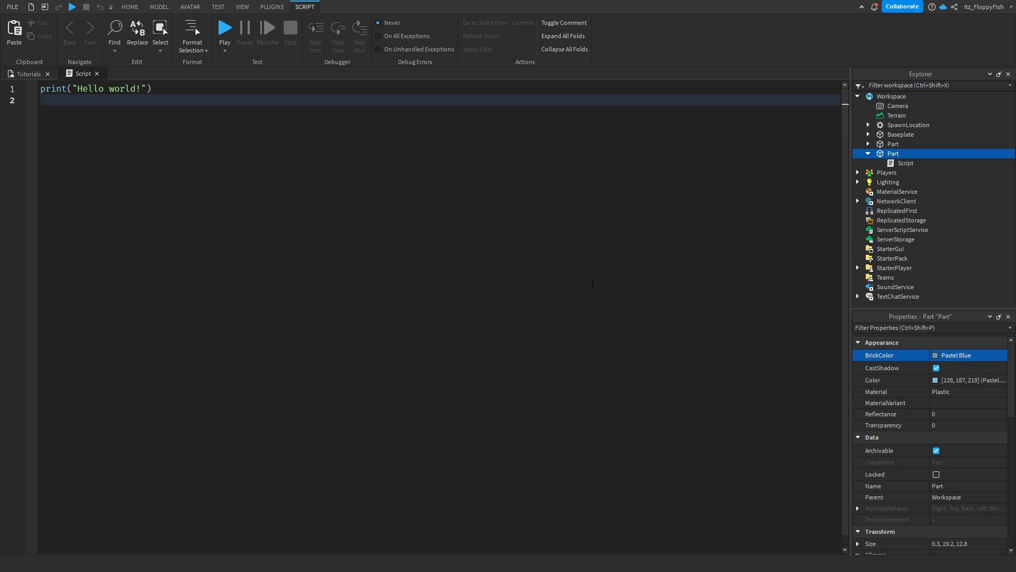
Replace the default code with local Part = script.Parent and Part.Velocity = Vector3.new(0, 1000, 0), plus a comment that 1000 sets the player's launch height.
key(ctrl+a)
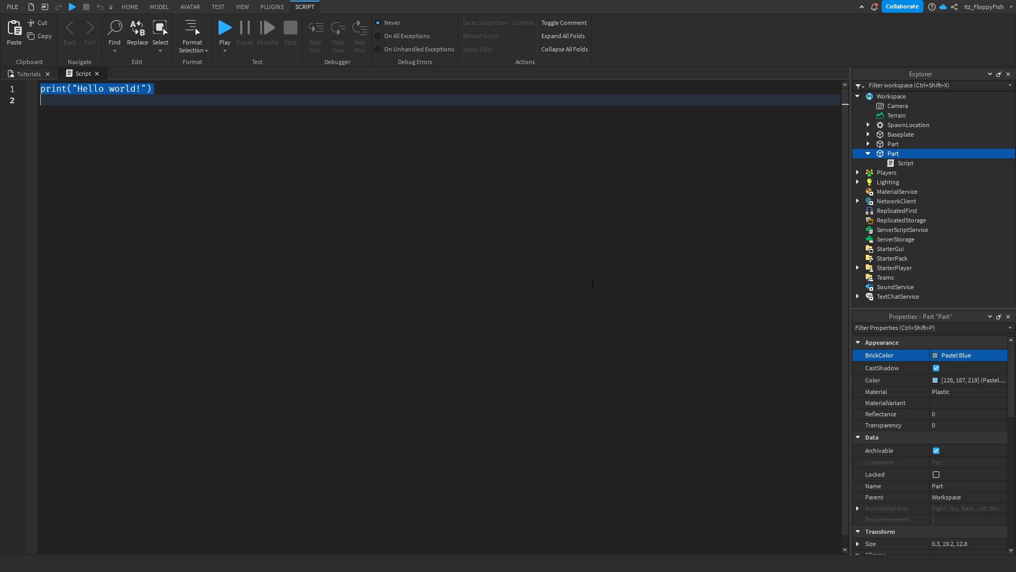
key(BackSpace)
text(local Part = script.Parent Part.Velocity = Vector3.new(0, 1000, 0) -- Change 1000 to how ever high you want the player go when the player steps on the part)
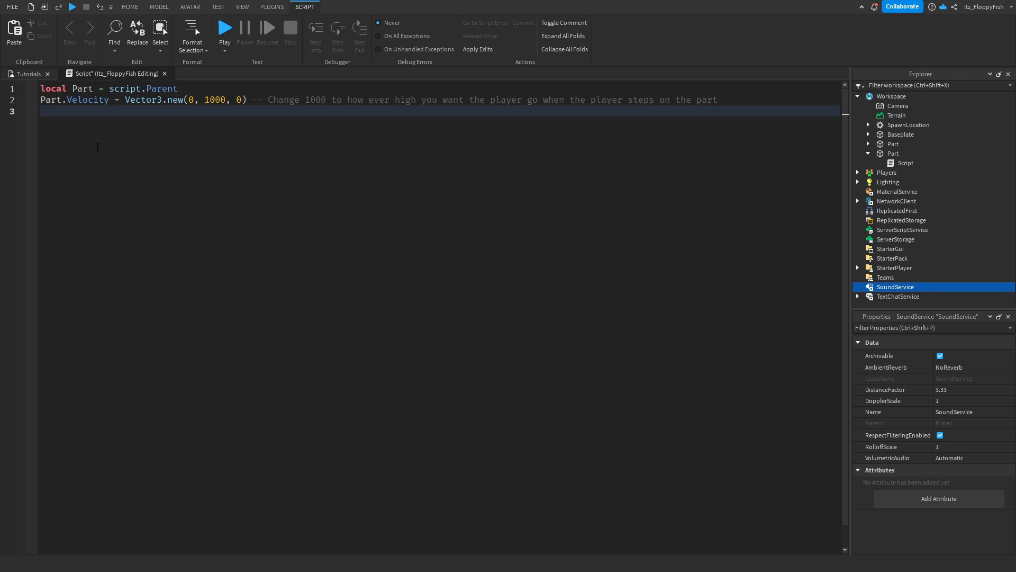
Review the Part variable, its script.Parent reference, the Vector3 velocity values and the comment about changing the height.
click(78, 88)
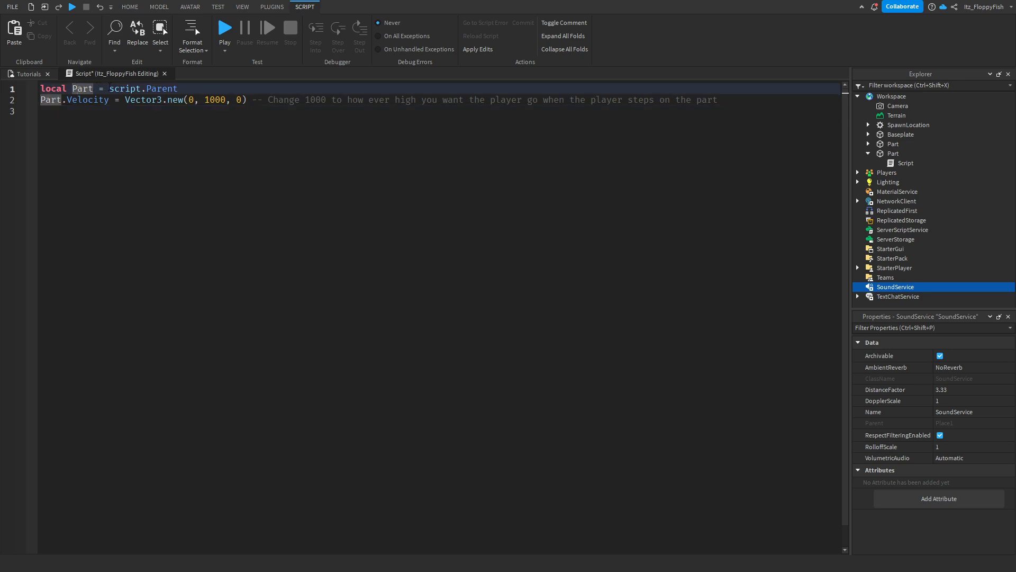
click(114, 89)
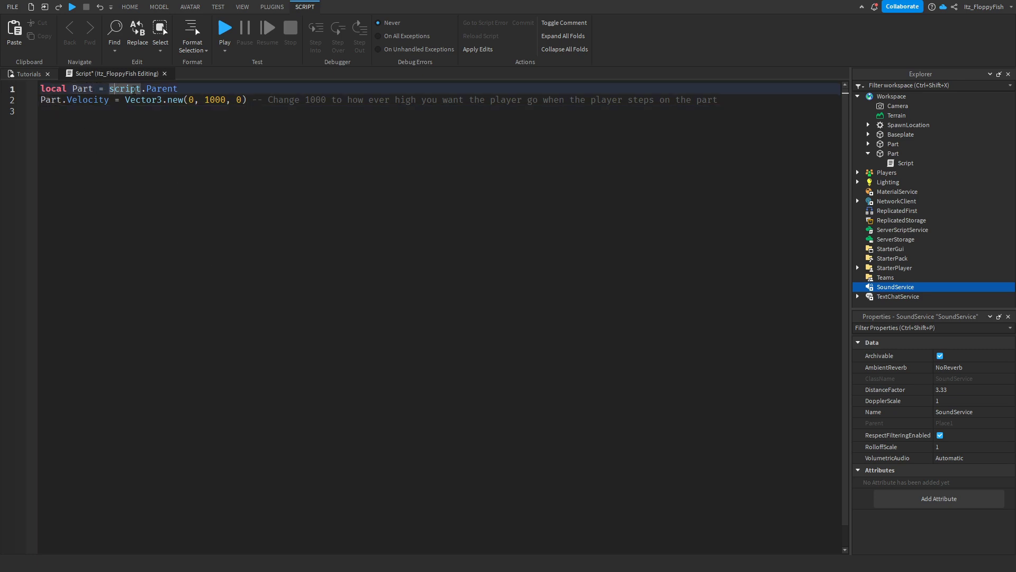
click(903, 163)
click(893, 154)
click(223, 98)
click(82, 88)
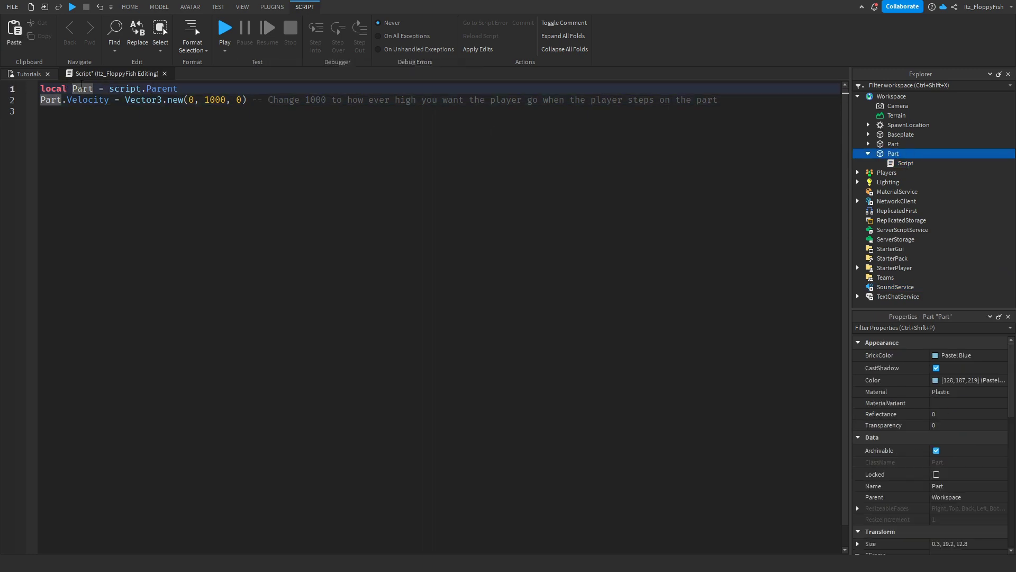
double_click(83, 101)
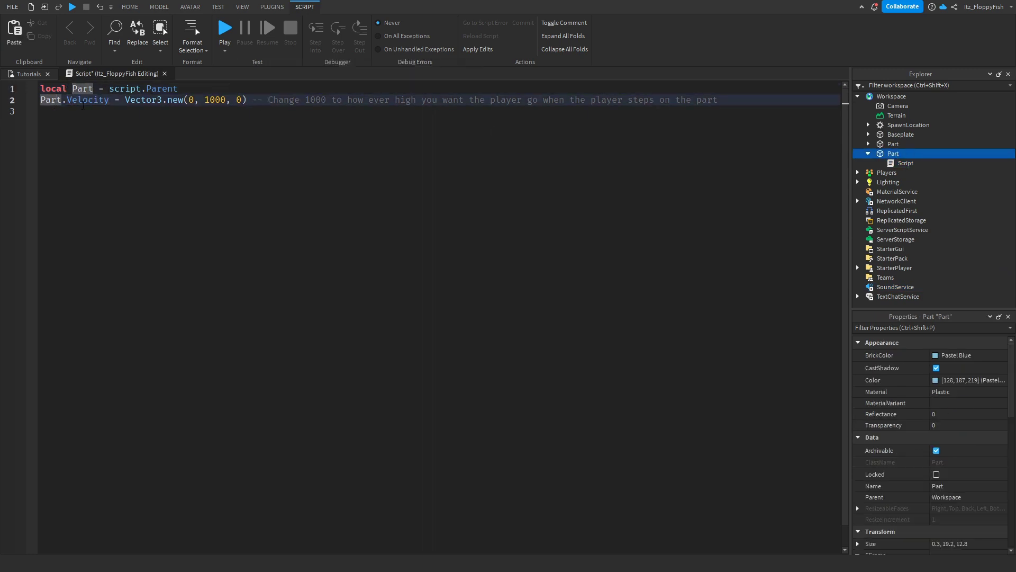
click(118, 102)
click(178, 101)
click(202, 101)
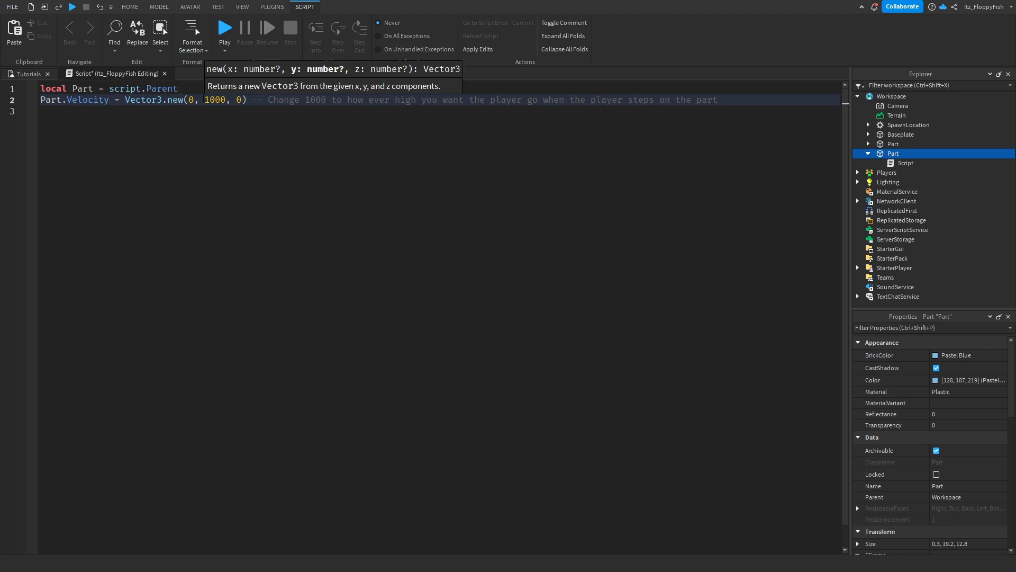
click(210, 102)
drag(204, 102, 366, 105)
click(285, 122)
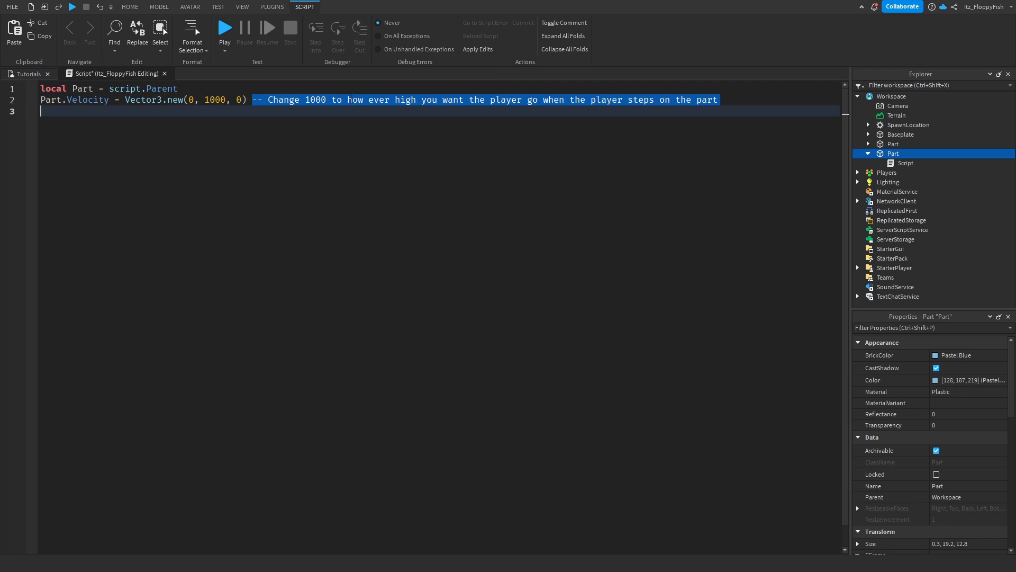
click(289, 120)
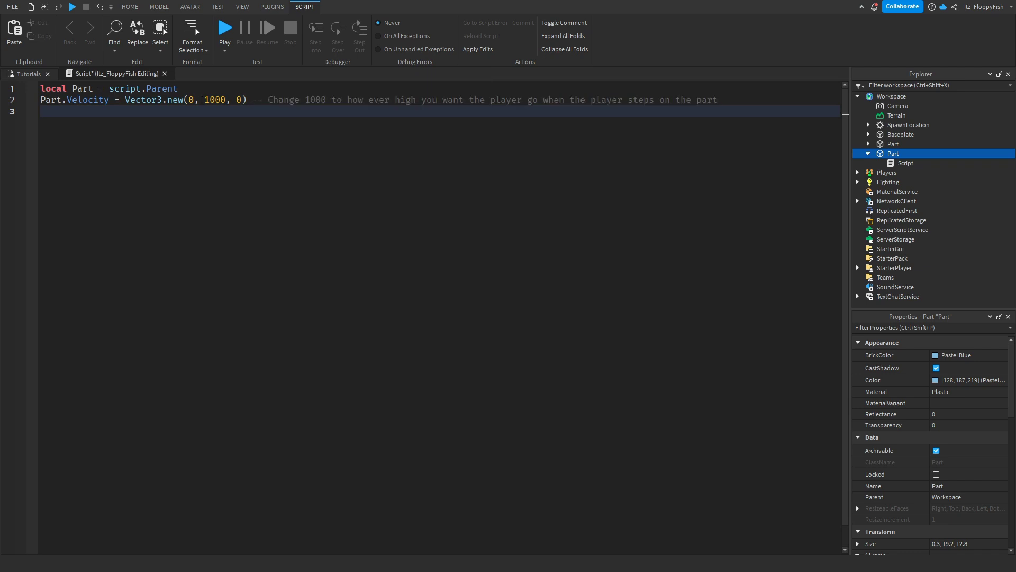
drag(206, 100, 226, 94)
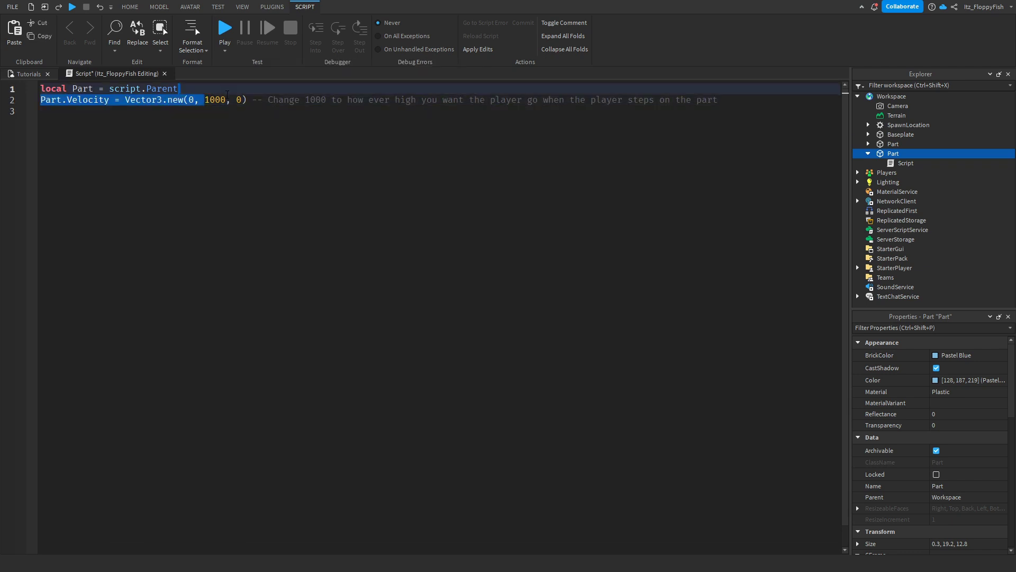
click(222, 101)
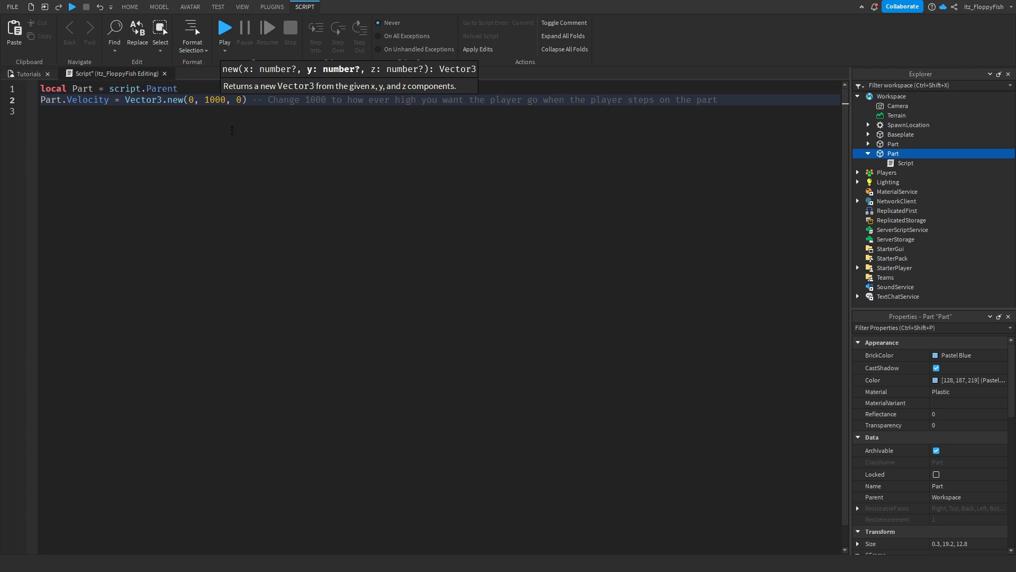
click(640, 115)
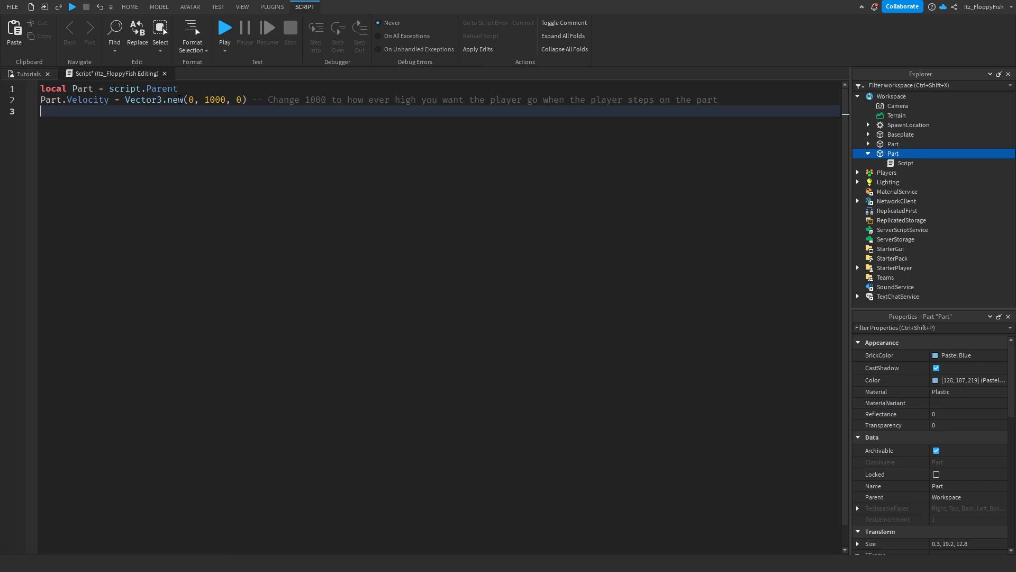
Close the script to apply its edits and return to the 3D view of the disc with nothing selected.
click(165, 74)
click(221, 149)
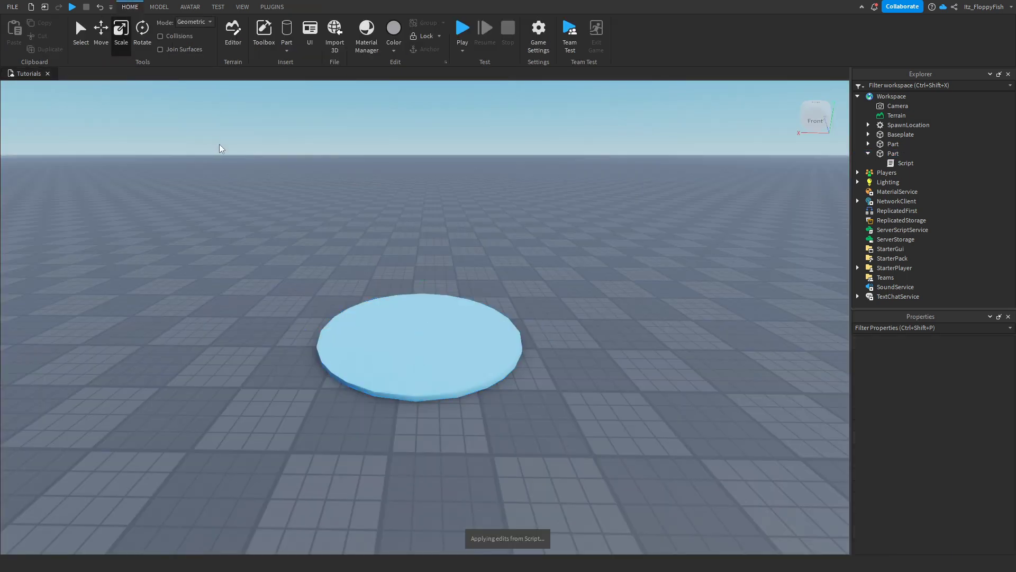
click(407, 313)
click(331, 205)
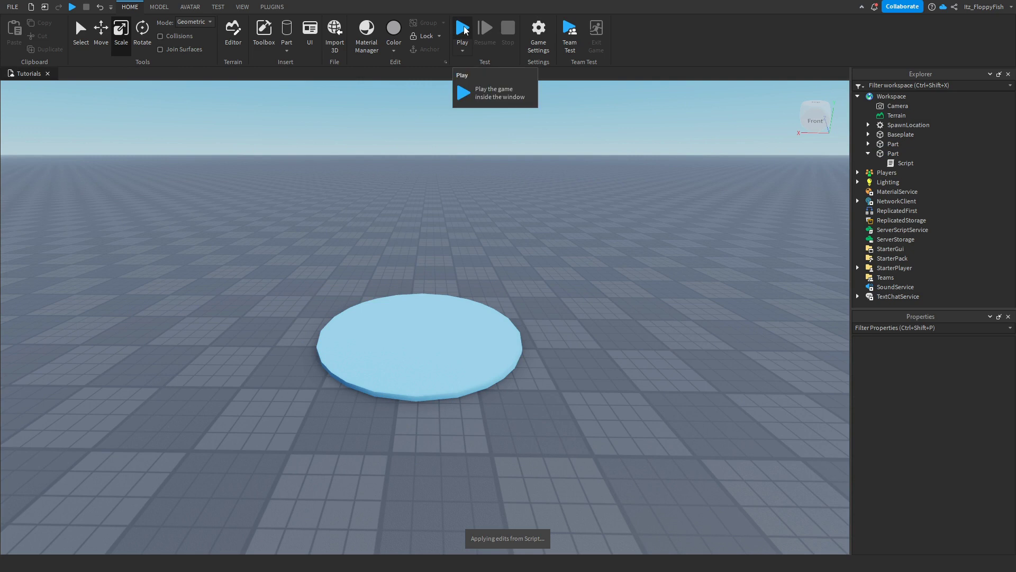
Playtest the game and walk the character onto the blue disc to test the launch.
click(464, 30)
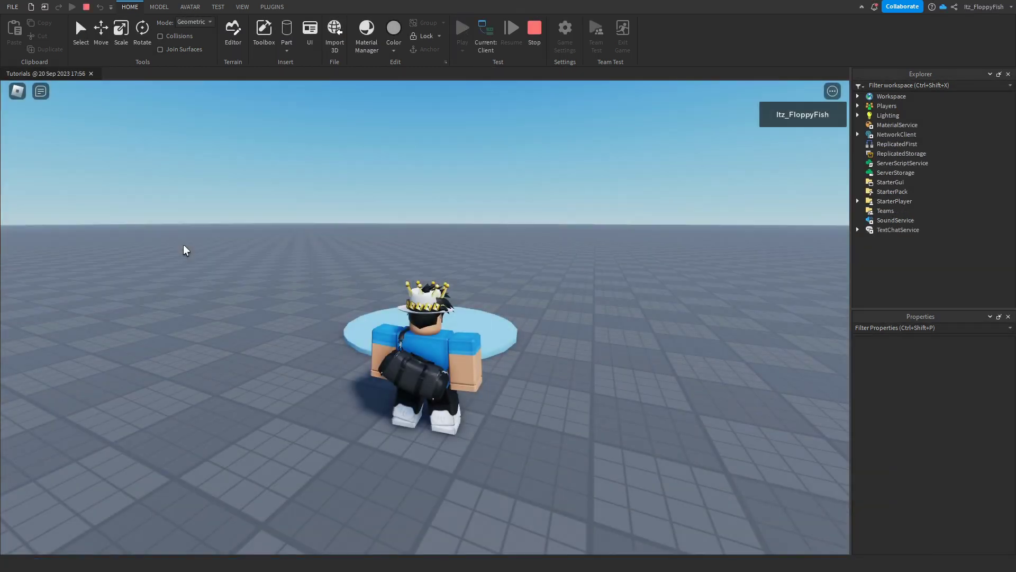
right_drag(186, 250, 206, 245)
key(d)
key(a)
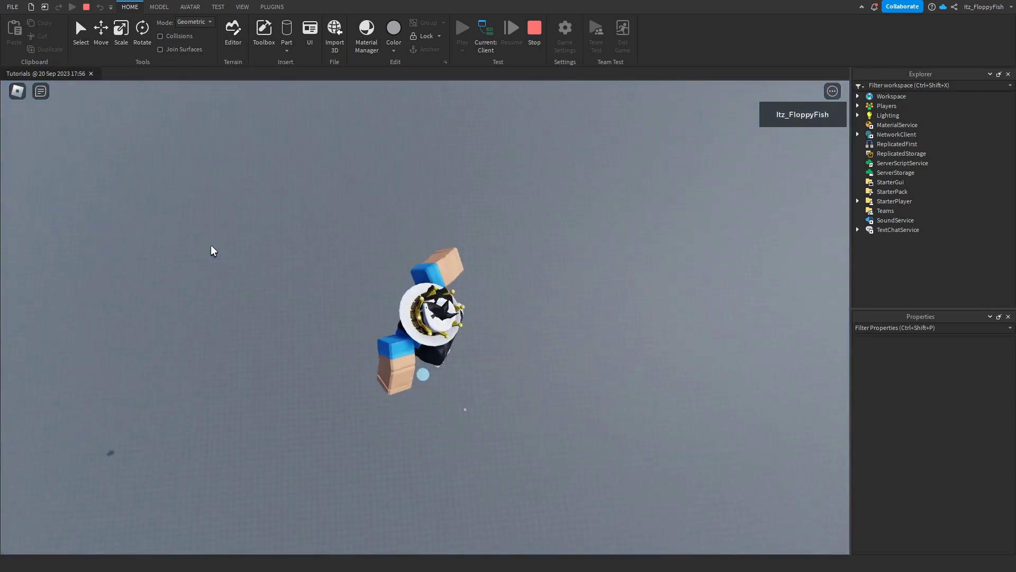
right_drag(264, 267, 263, 268)
key(a)
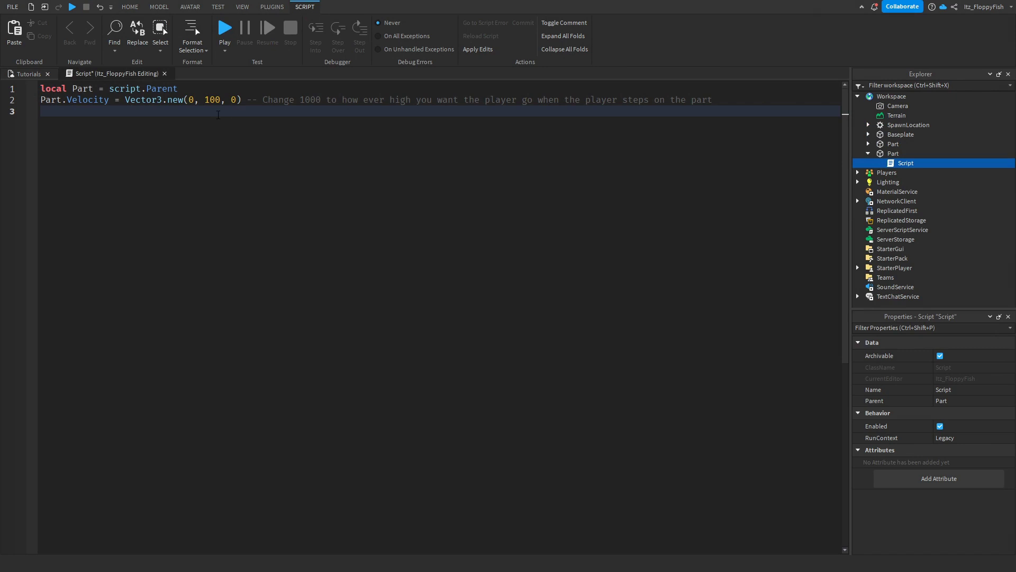
Close the edited script to apply its changes and start another playtest.
click(217, 100)
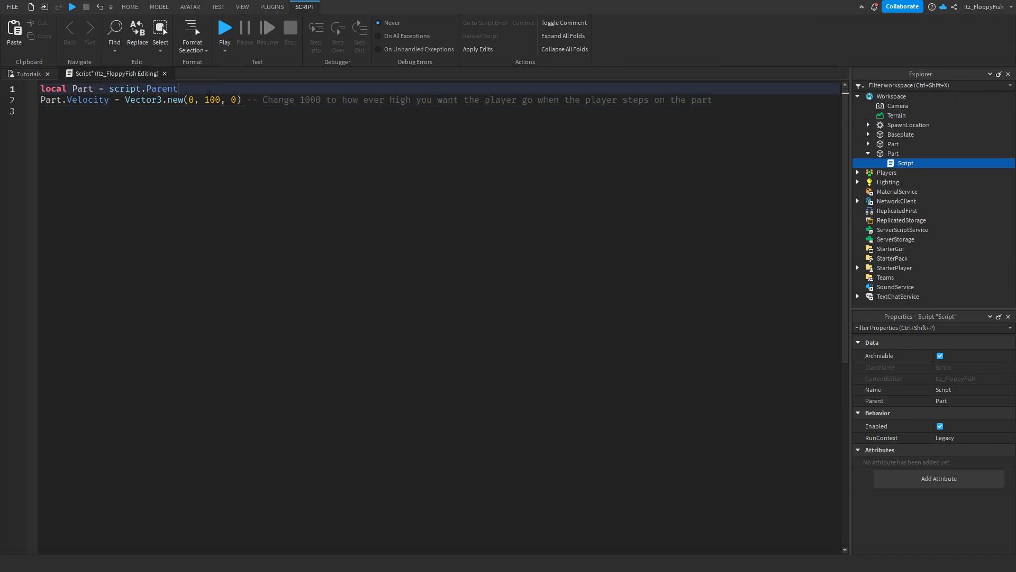
click(165, 73)
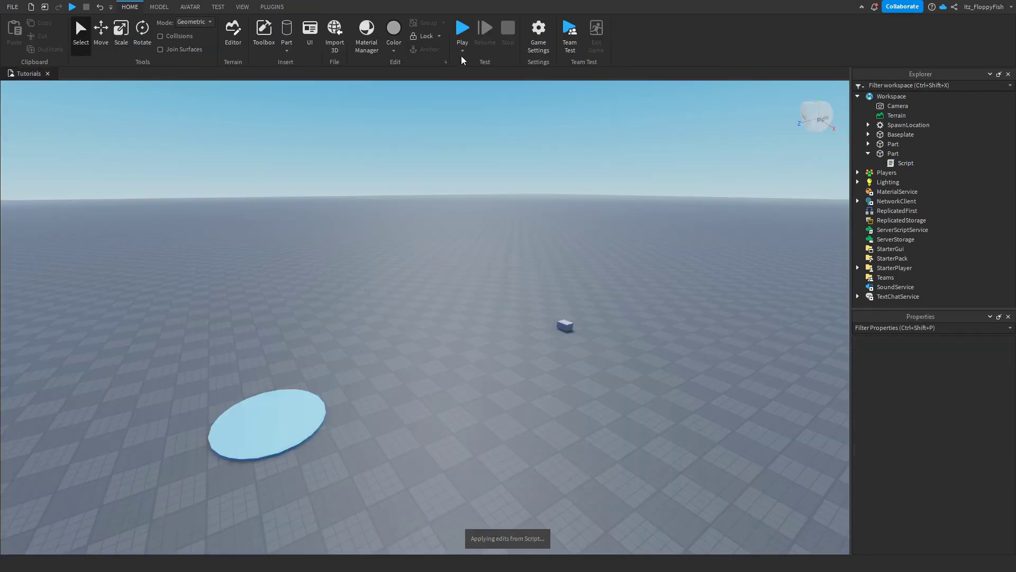
click(461, 30)
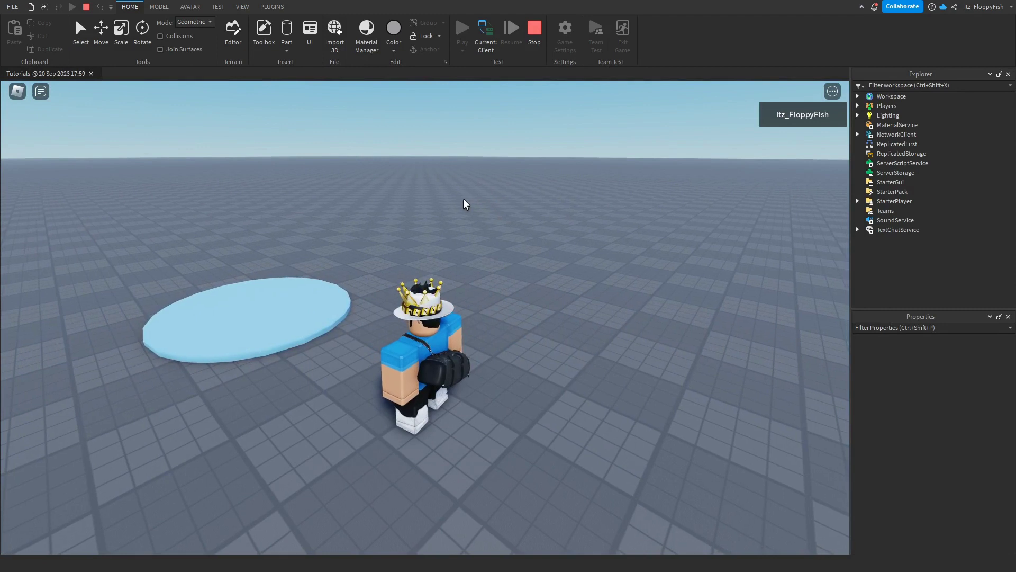
Walk the character onto the blue disc and jump on it repeatedly to test the launch with the edited velocity.
key(a)
key(w)
right_drag(463, 205, 462, 205)
key(space)
key(w)
key(space)
key(space)
key(space)
scroll(462, 207, down, 3)
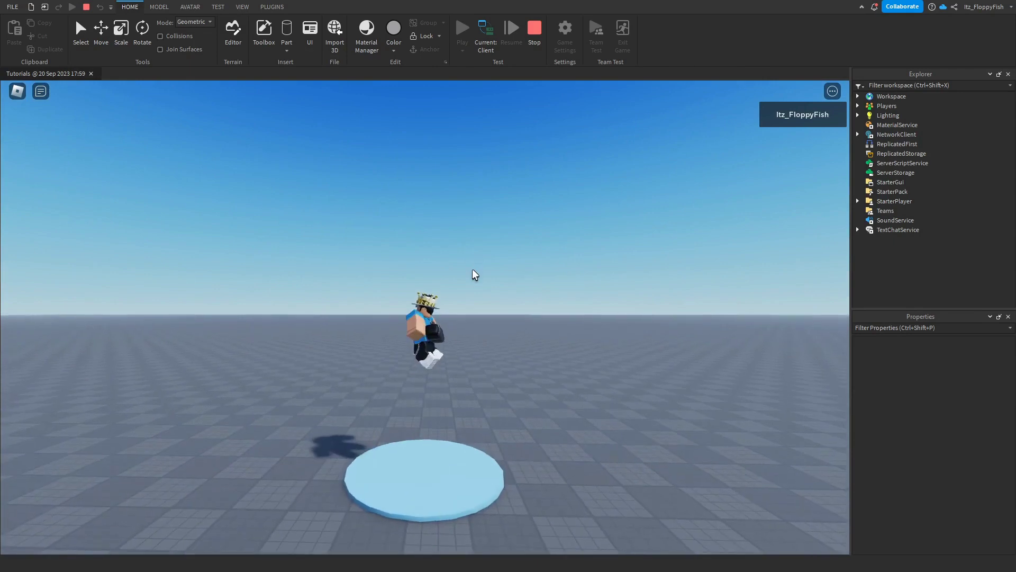
Steer the bouncing character back and forth over the disc and check the launch from side and overhead views.
key(d)
key(space)
key(space)
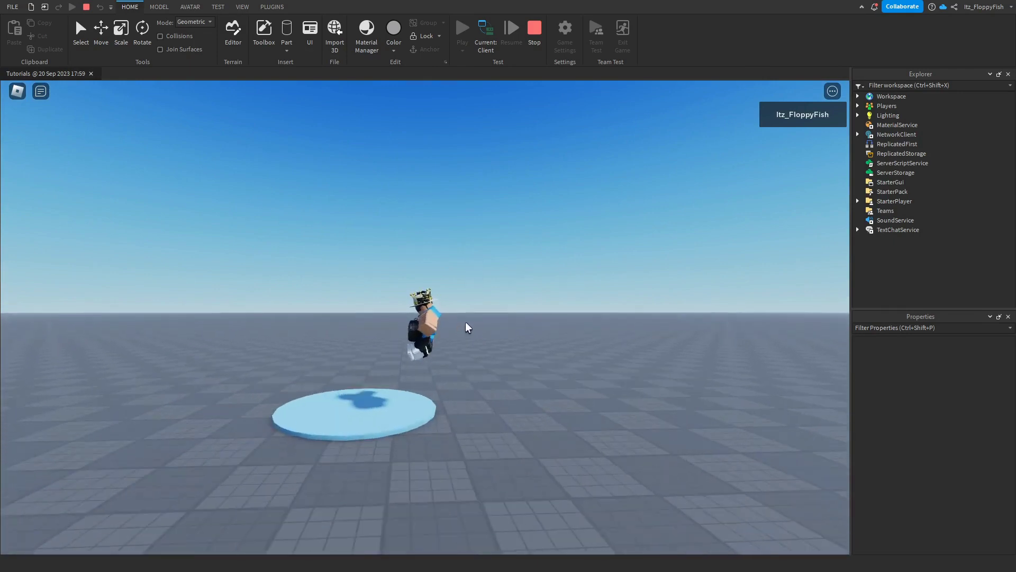
key(a)
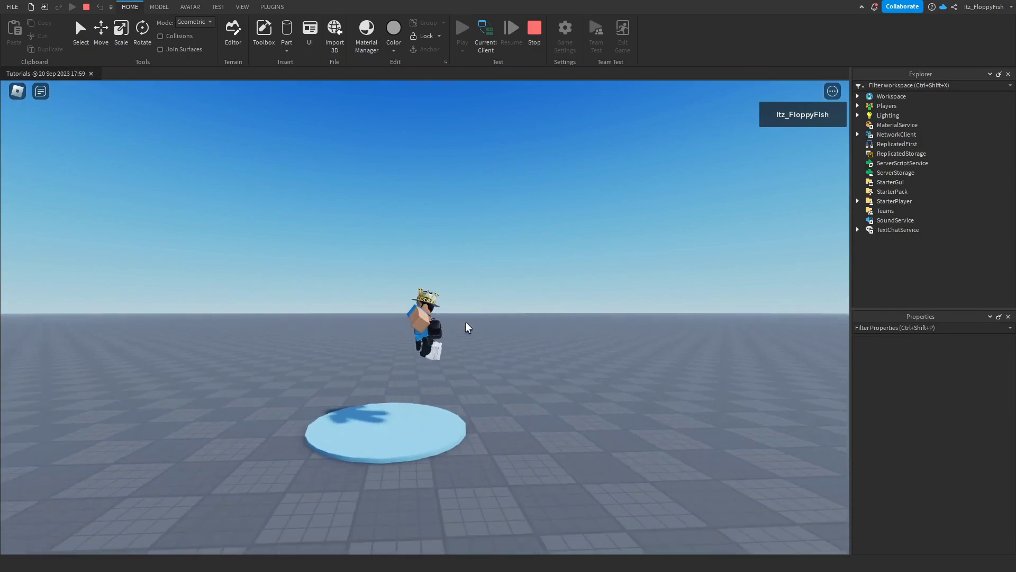
right_drag(465, 321, 465, 324)
right_drag(441, 387, 441, 389)
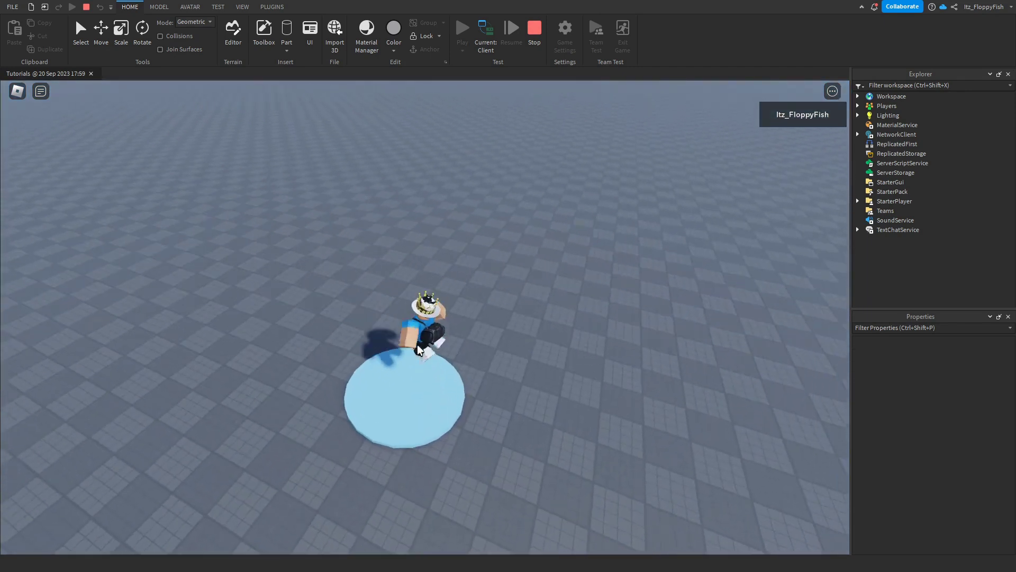
right_drag(417, 344, 418, 348)
Make the character jump on the disc several more times from a low side view and stop the playtest.
key(space)
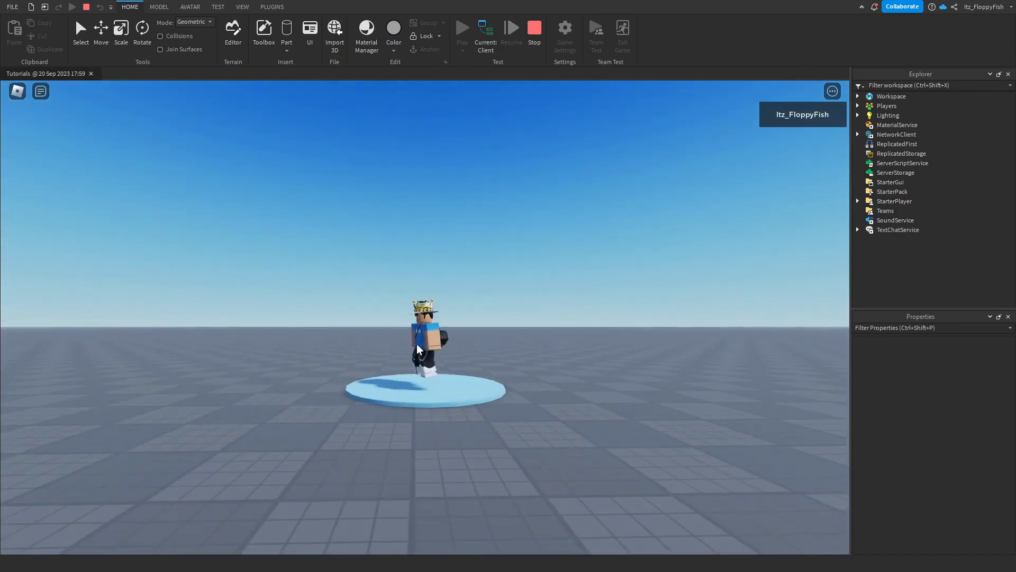
key(space)
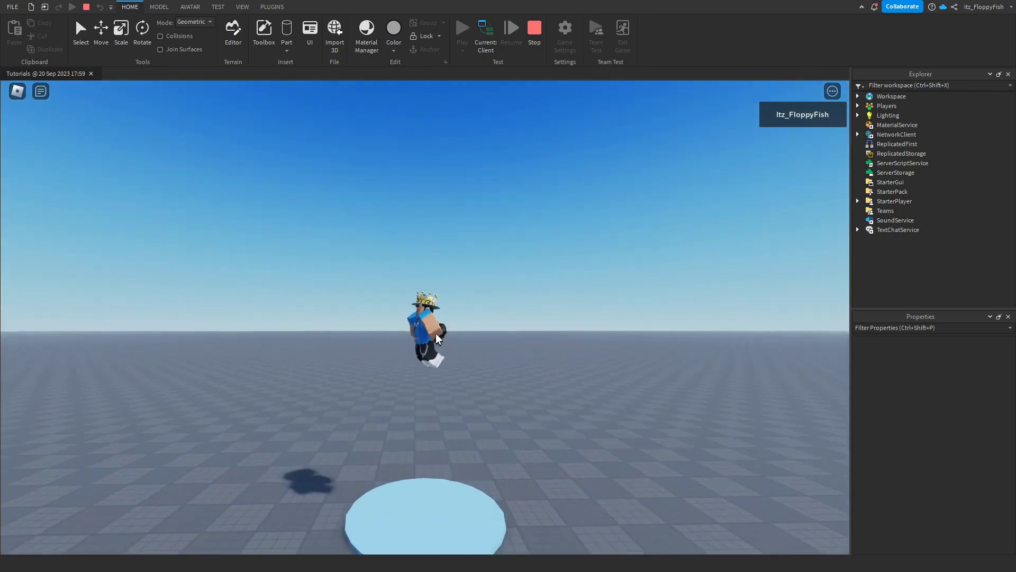
key(space)
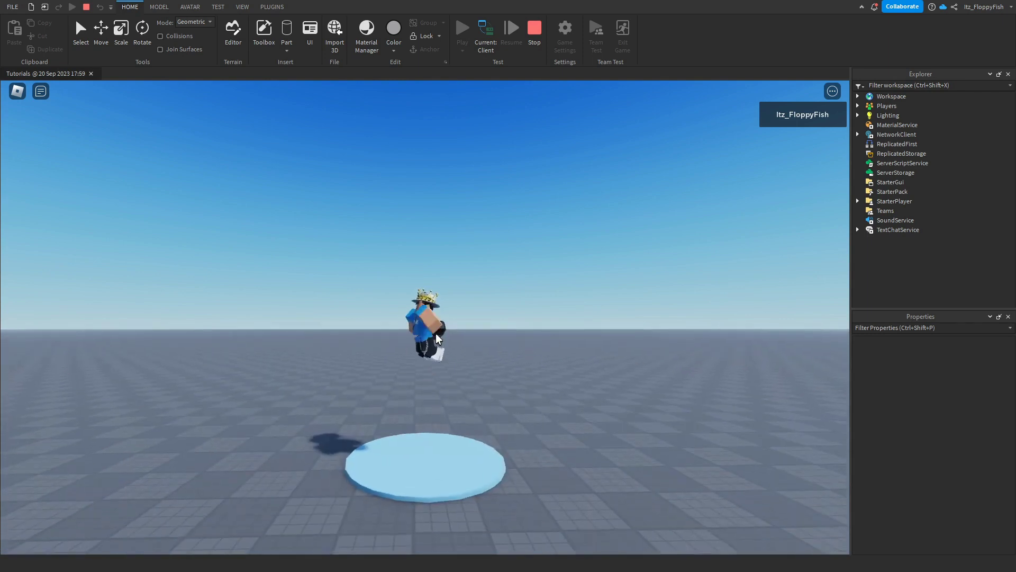
key(space)
key(shift+F5)
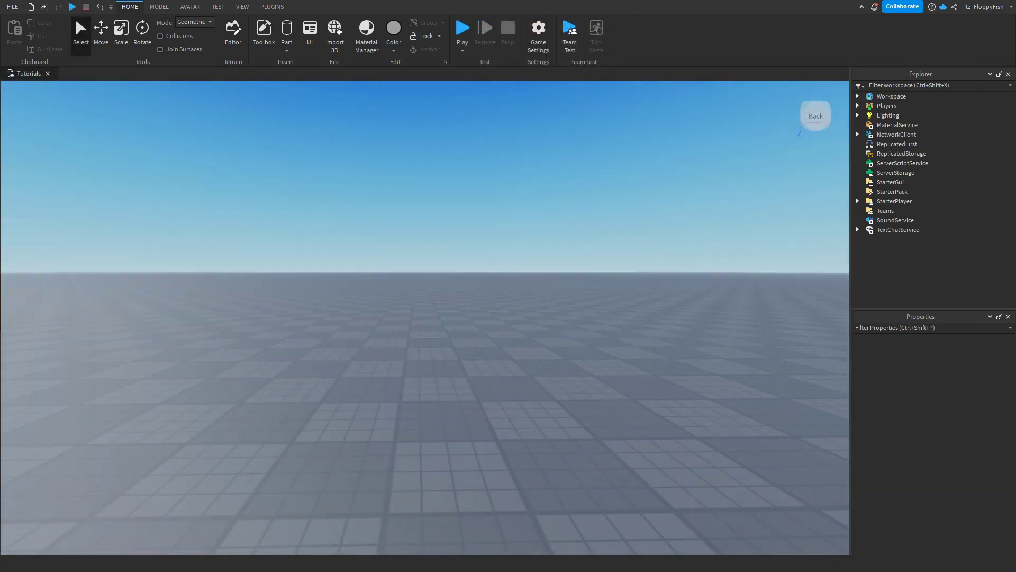